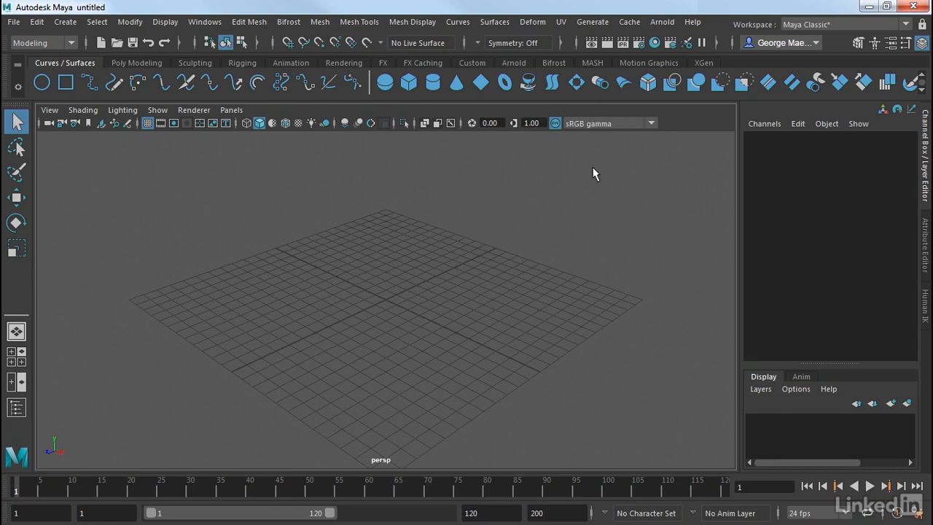
Step: Create a NURBS sphere at the centre of the grid and hide the viewport grid
left_click(65, 23)
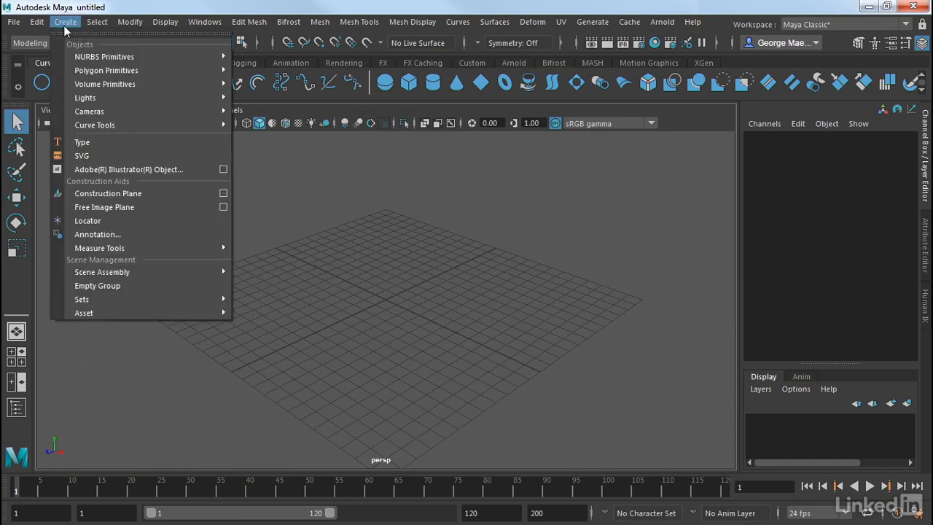
mouse_move(104, 57)
left_click(255, 67)
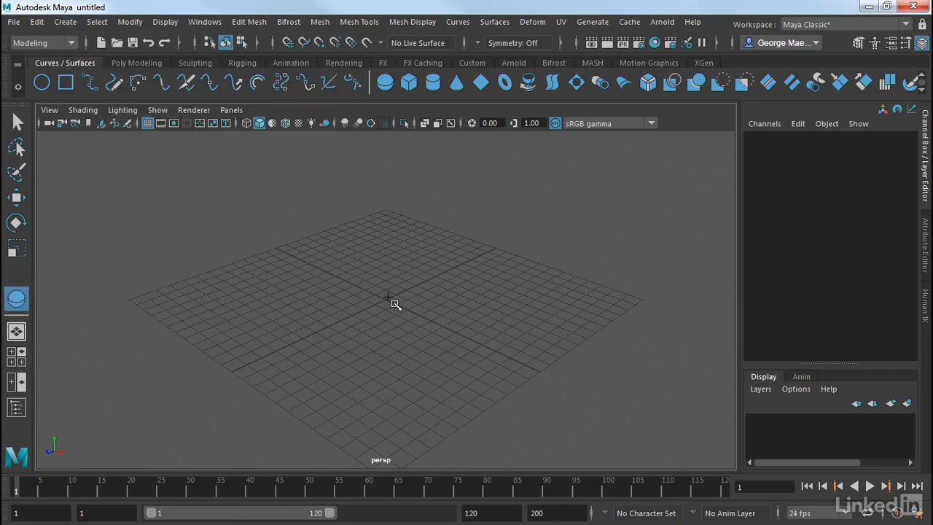
left_click_drag(388, 297, 430, 352)
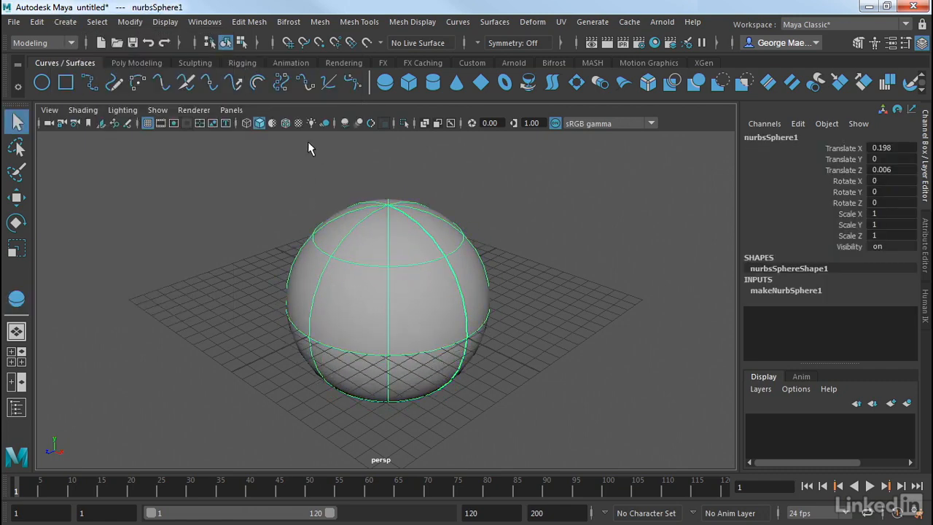
left_click(148, 122)
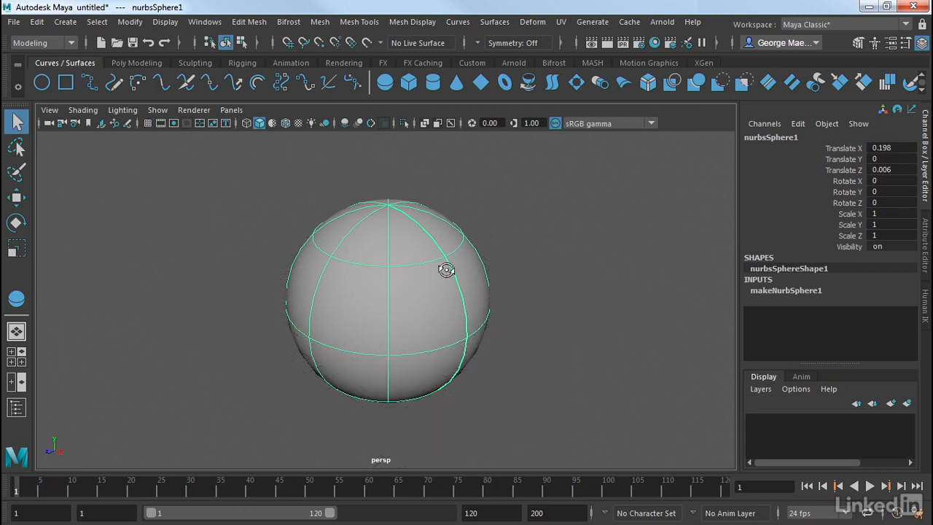
Step: Insert a horizontal isoparm at about U 2.477 on the sphere, between its equator and the upper ring
left_click_drag(446, 270, 486, 255, "alt")
left_click(538, 270)
left_click(456, 277)
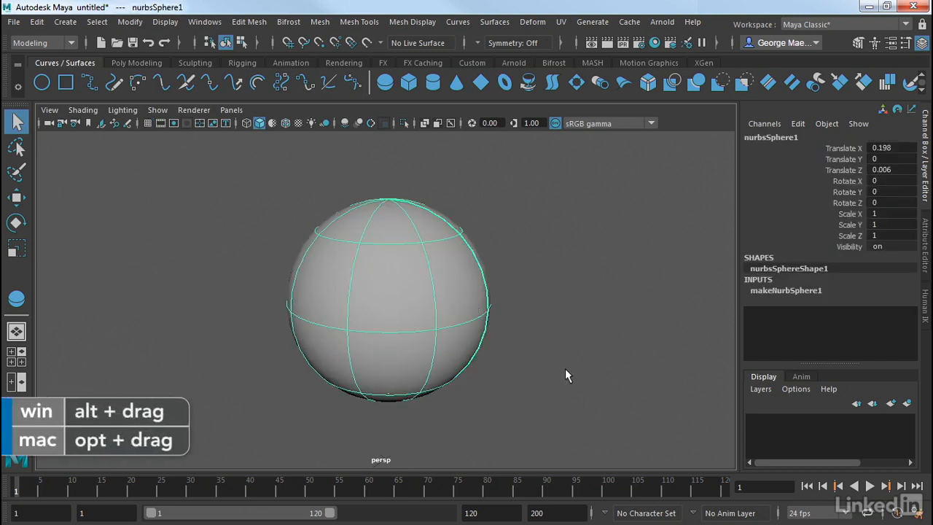
left_click_drag(565, 369, 506, 356, "alt")
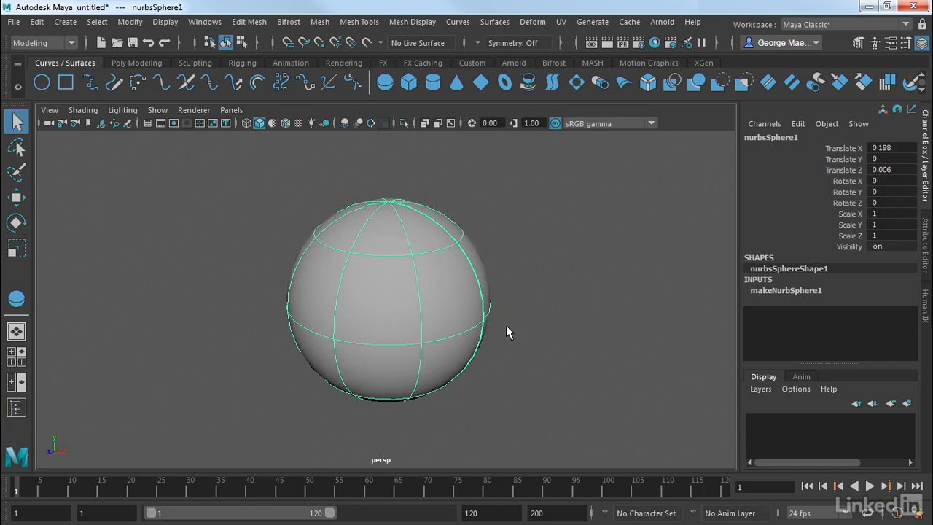
left_click_drag(506, 329, 512, 316, "alt")
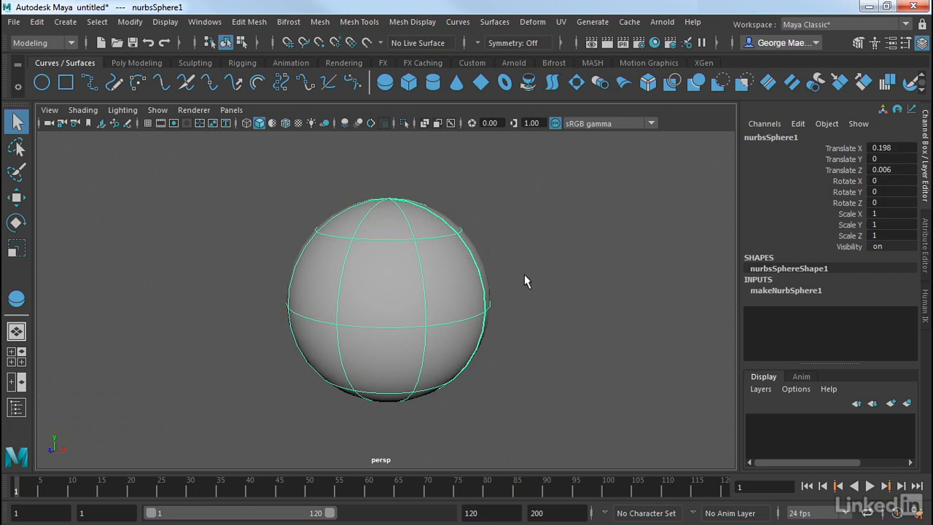
left_click_drag(522, 280, 508, 285, "alt")
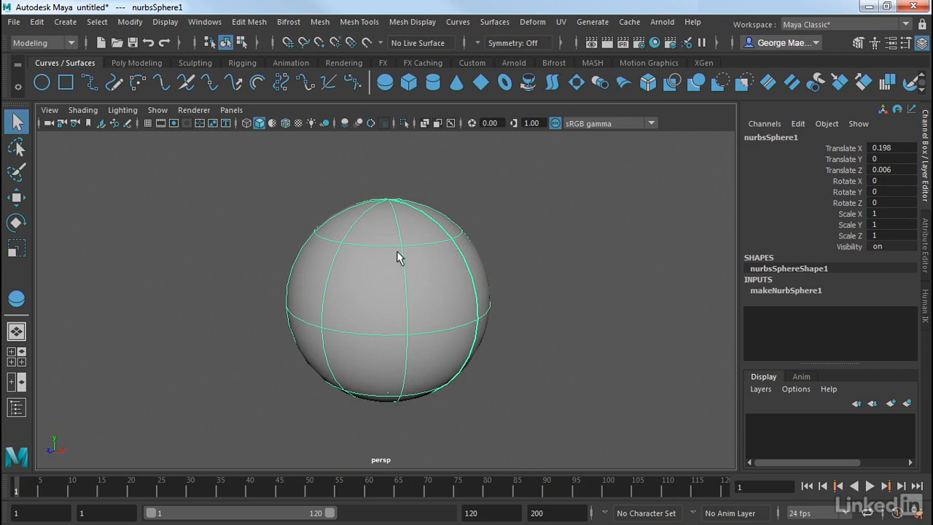
right_click(365, 276)
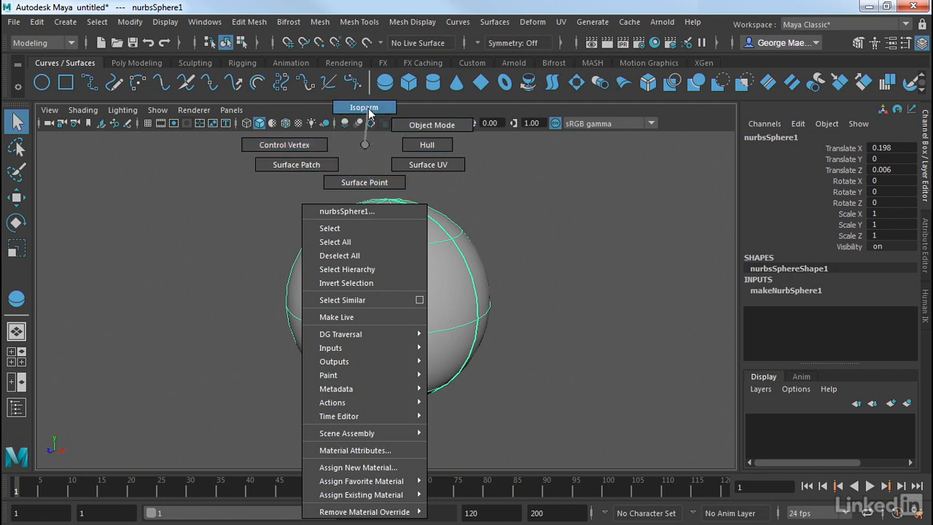
right_click_drag(369, 112, 366, 108)
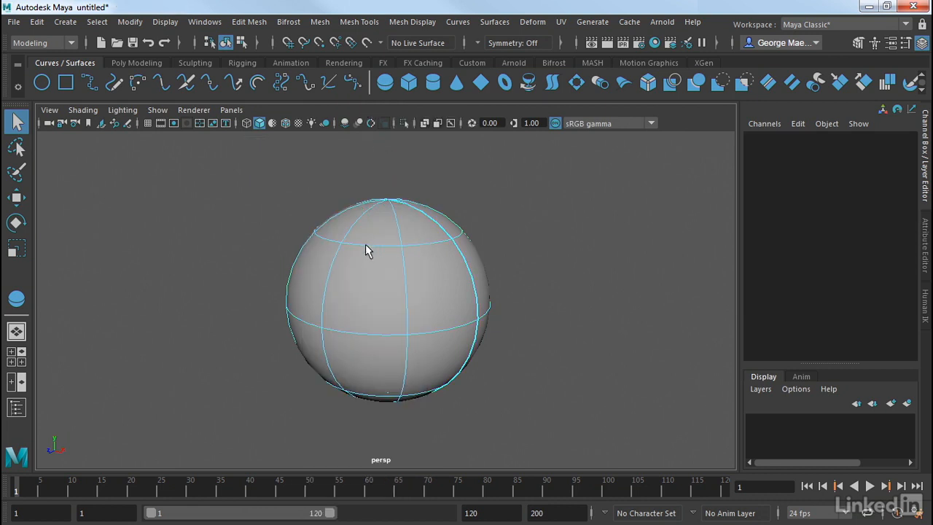
left_click_drag(370, 246, 408, 299)
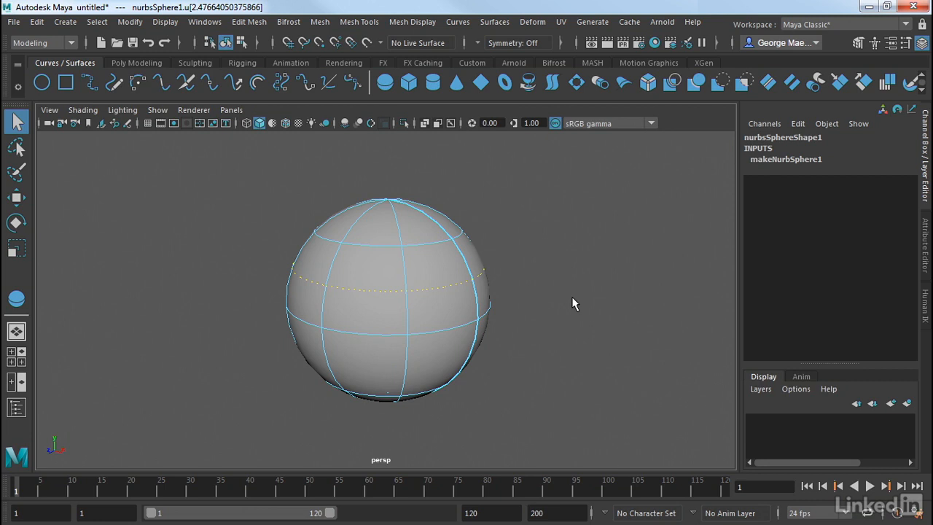
middle_click_drag(572, 303, 449, 318, "alt")
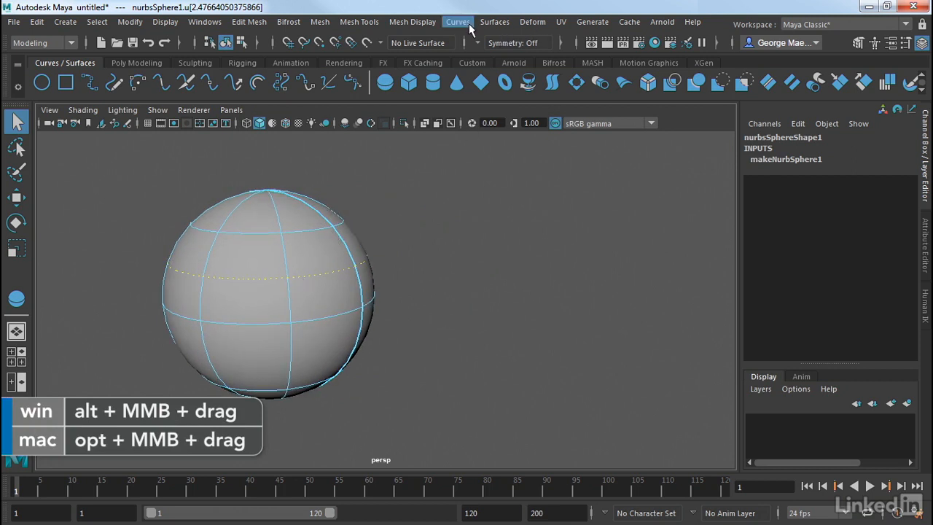
left_click(494, 23)
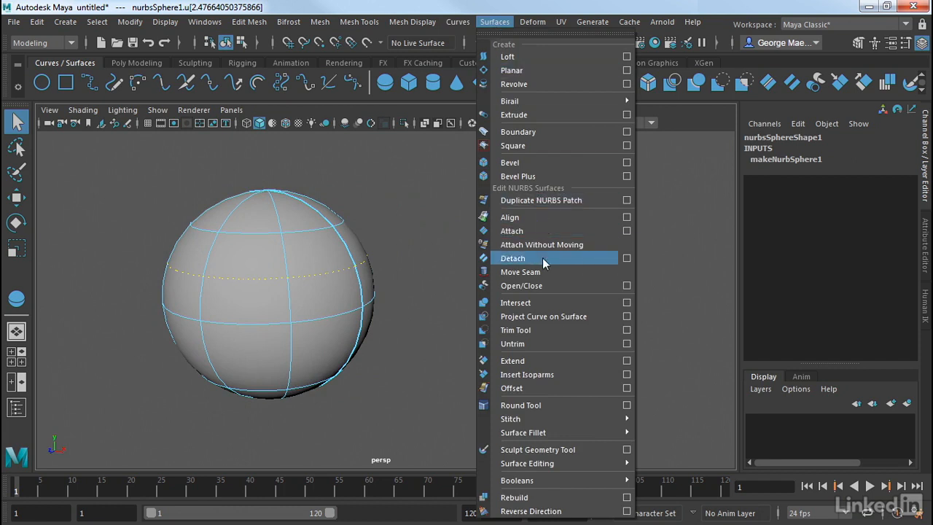
left_click(534, 373)
Step: Scale the ring of control vertices just above the sphere's equator inward to narrow its upper half, and return to object mode
left_click_drag(488, 348, 423, 291, "alt")
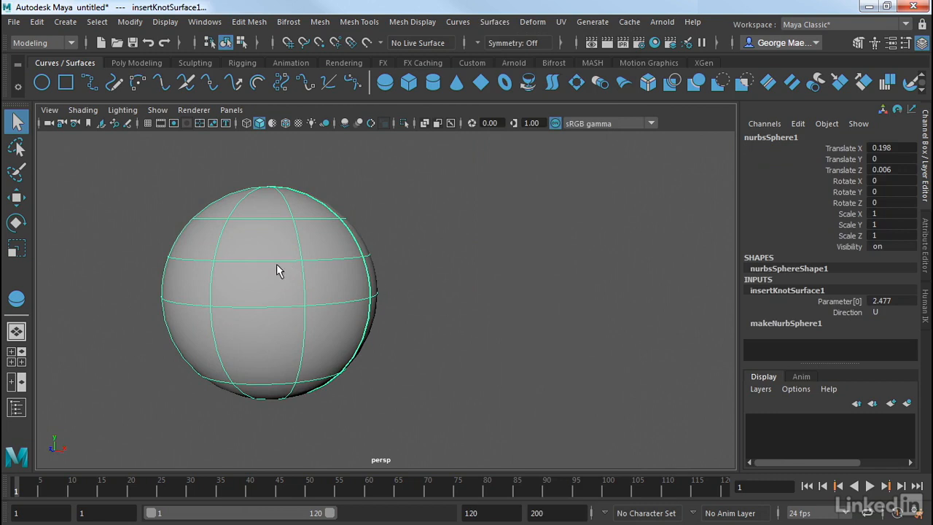
right_click_drag(285, 278, 208, 144)
left_click_drag(353, 205, 375, 221, "alt")
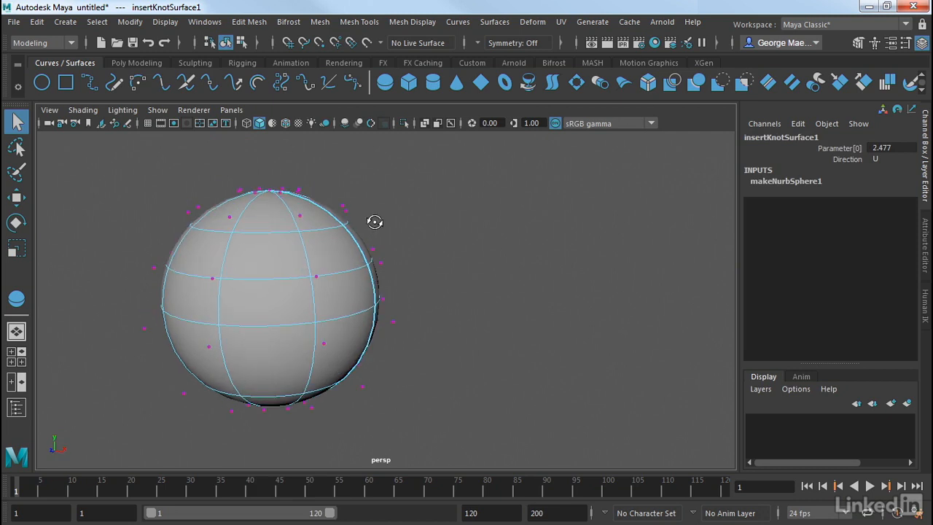
left_click(391, 238)
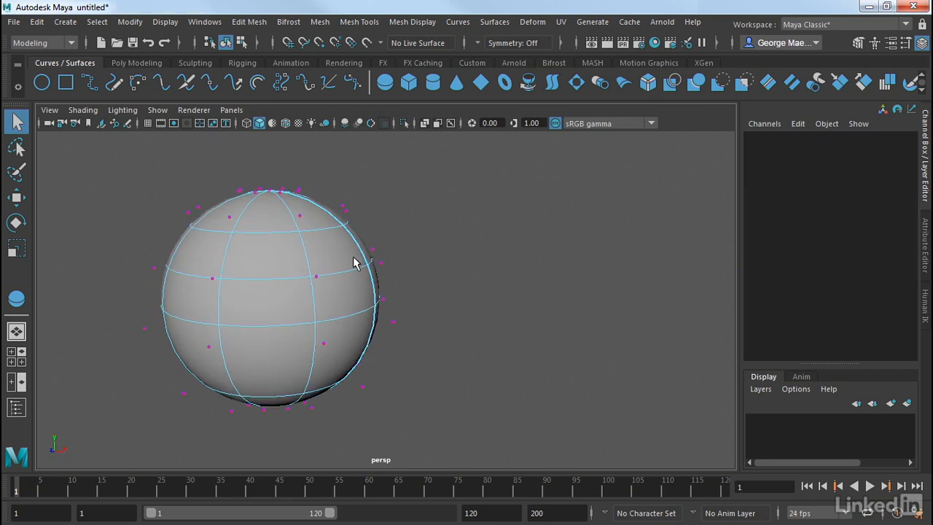
left_click_drag(214, 281, 214, 266, "alt")
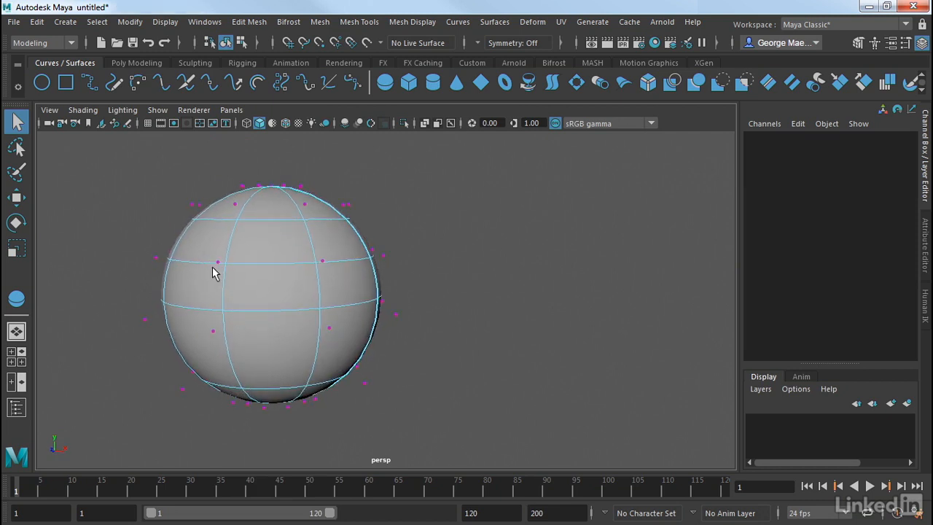
left_click_drag(151, 248, 402, 276)
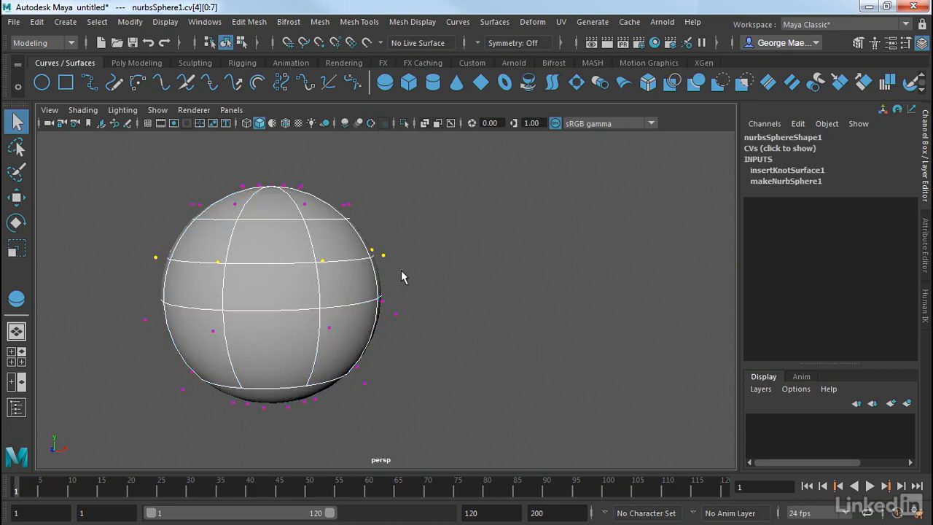
key("r")
left_click_drag(272, 256, 243, 271)
left_click(464, 262)
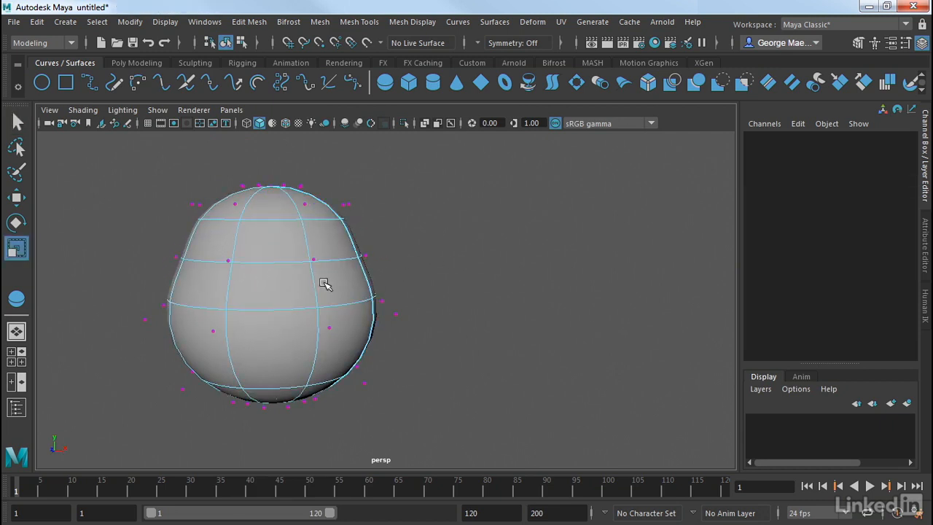
right_click_drag(324, 284, 395, 124)
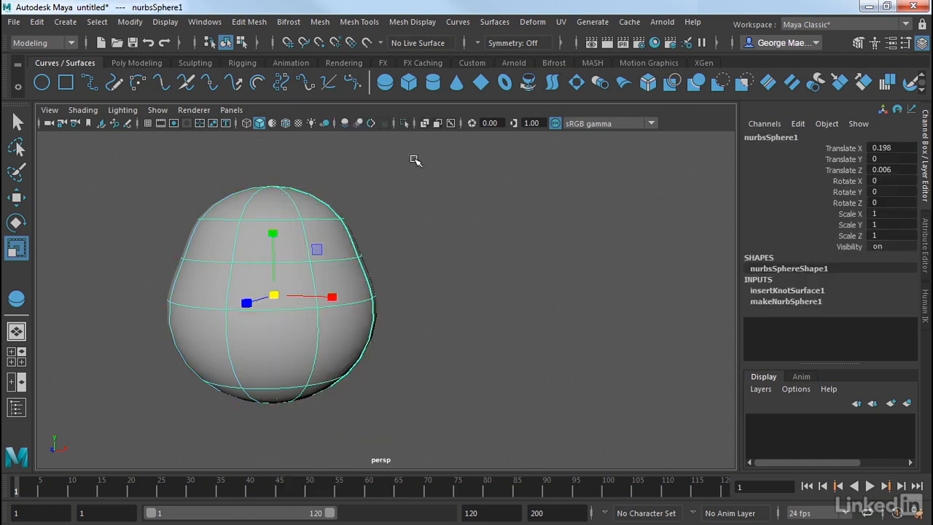
Step: Insert a vertical isoparm at about V 2.455 on the front of the reshaped sphere
left_click(416, 160)
left_click(229, 252)
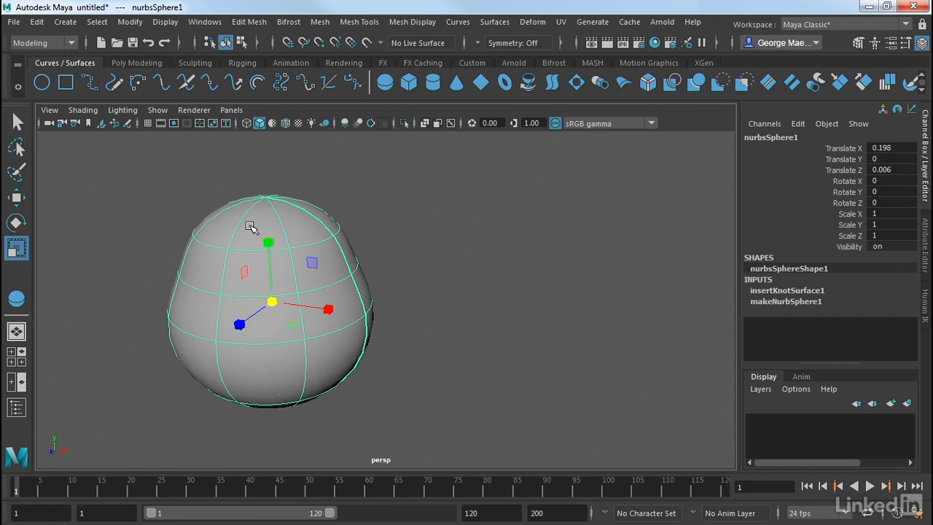
right_click_drag(250, 226, 245, 109)
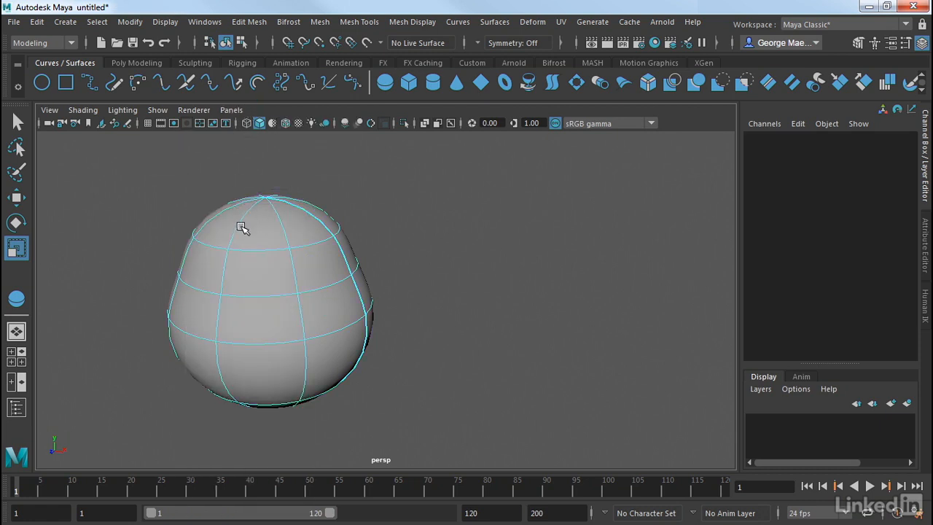
left_click_drag(236, 227, 219, 236)
left_click_drag(398, 265, 437, 257, "alt")
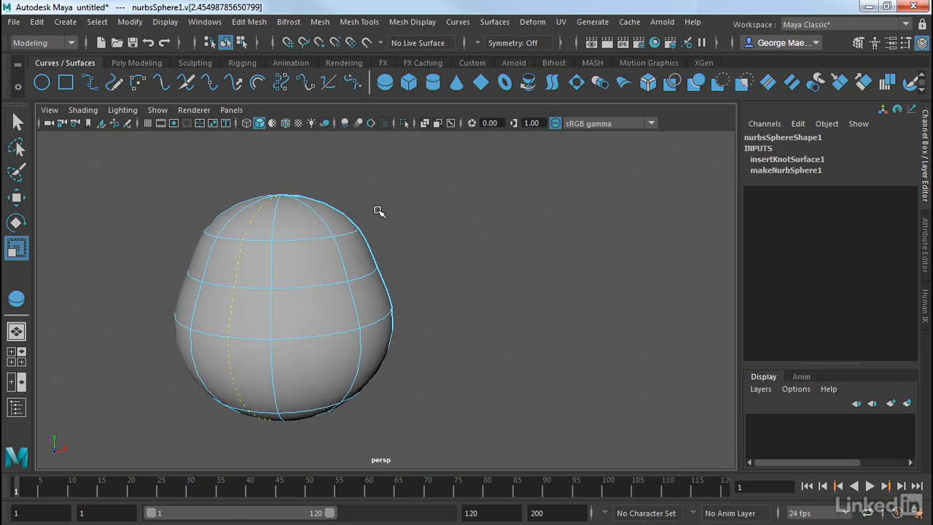
left_click(508, 22)
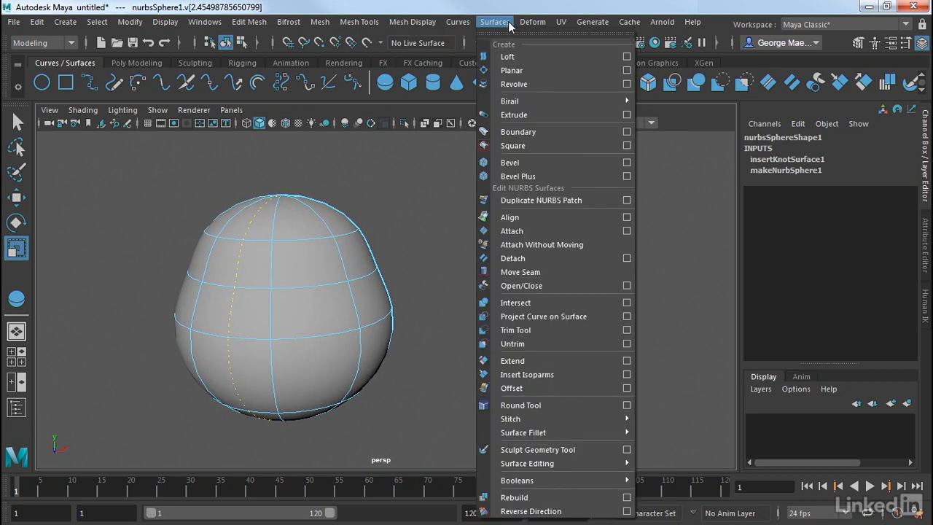
left_click(515, 375)
left_click(462, 381)
left_click(253, 282)
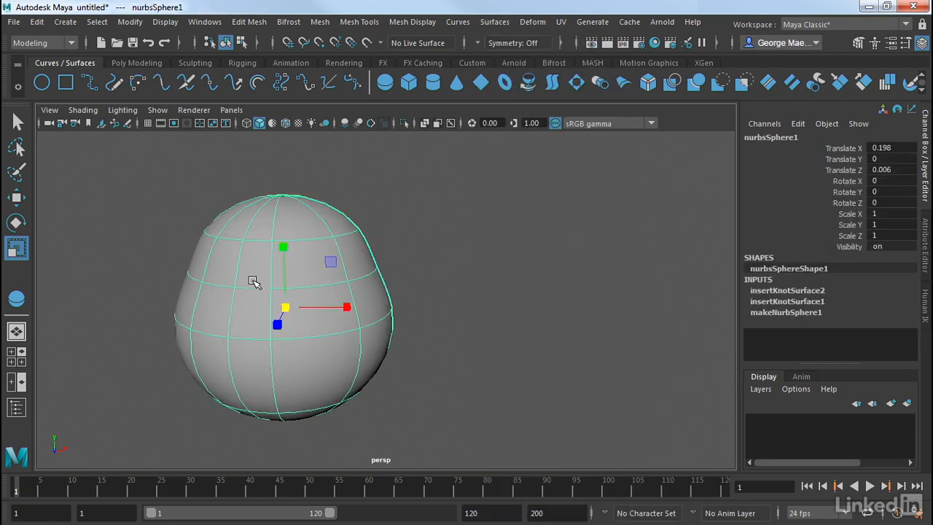
Step: Detach the surface along a horizontal isoparm at about U 1.602, below the equator
mouse_move(402, 350)
left_mouse_down("alt")
mouse_move(410, 355)
mouse_move(410, 343)
mouse_move(396, 353)
mouse_move(391, 346)
left_mouse_up("alt")
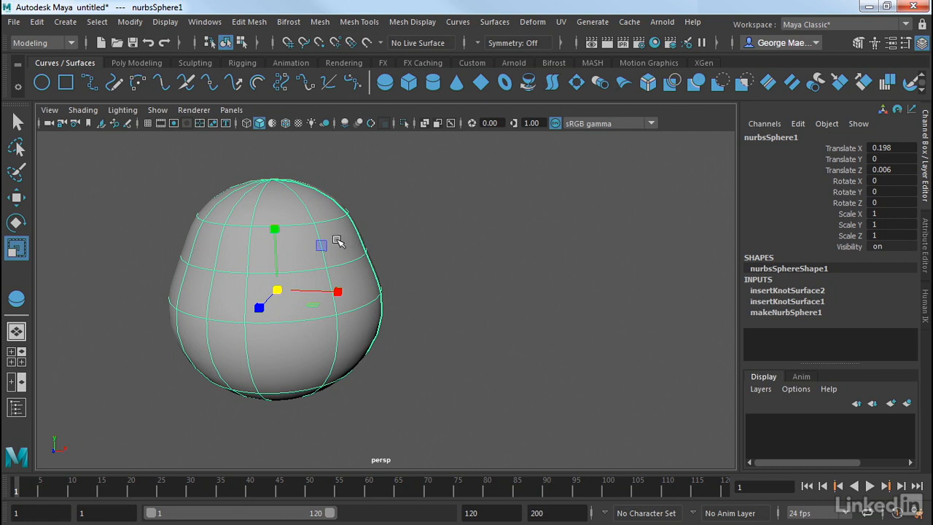
right_click_drag(305, 247, 303, 109)
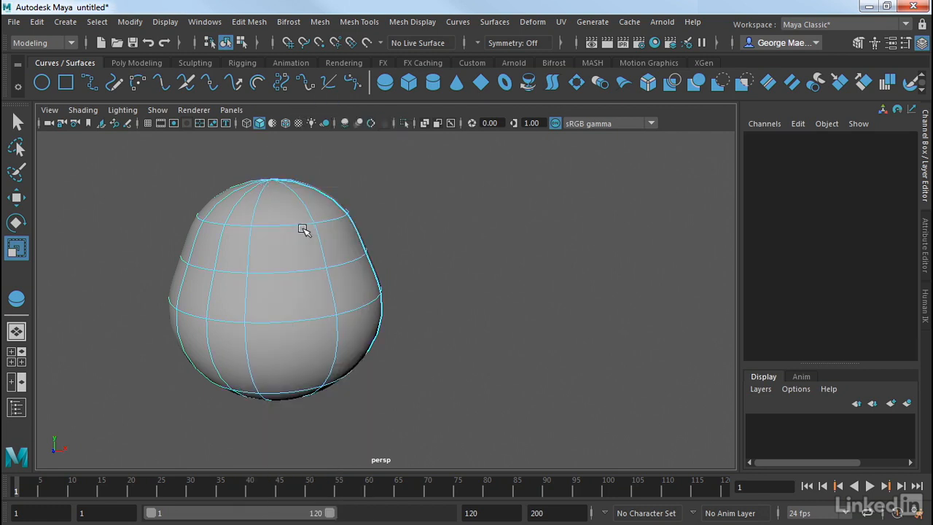
left_click_drag(296, 225, 313, 356)
left_click_drag(455, 372, 465, 364, "alt")
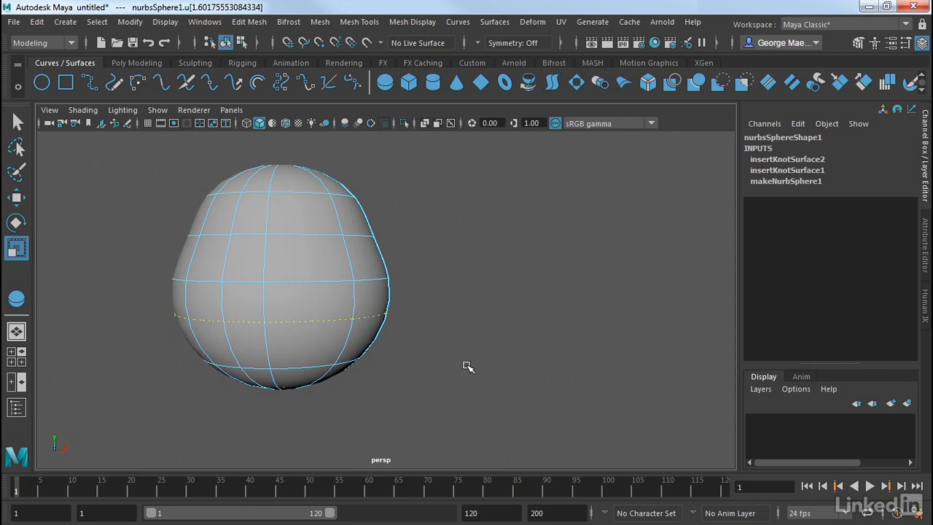
left_click(503, 23)
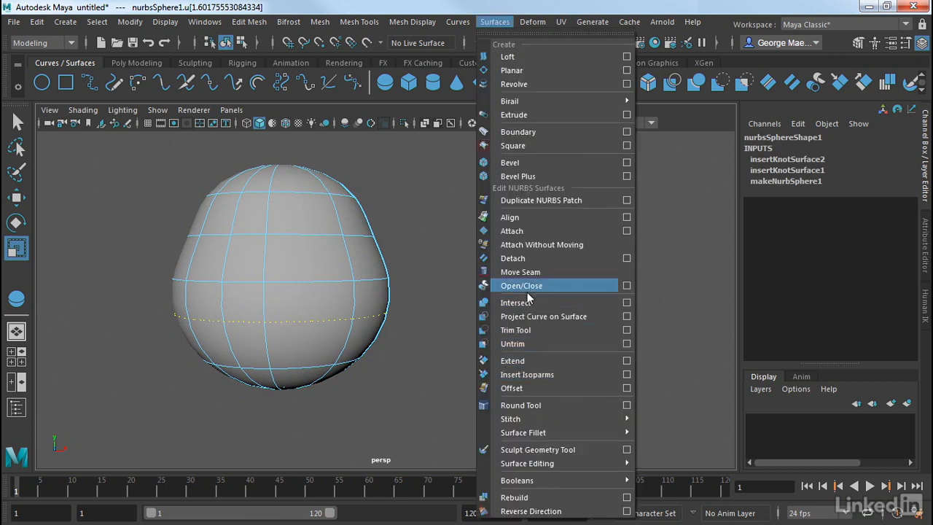
left_click(513, 258)
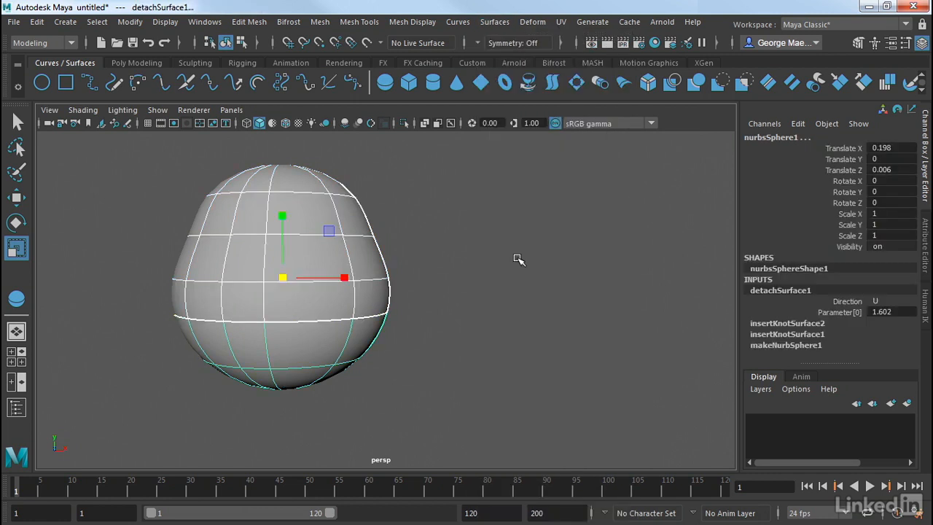
Step: Try moving the lower detached piece down along the Y axis, and undo the move
key("w")
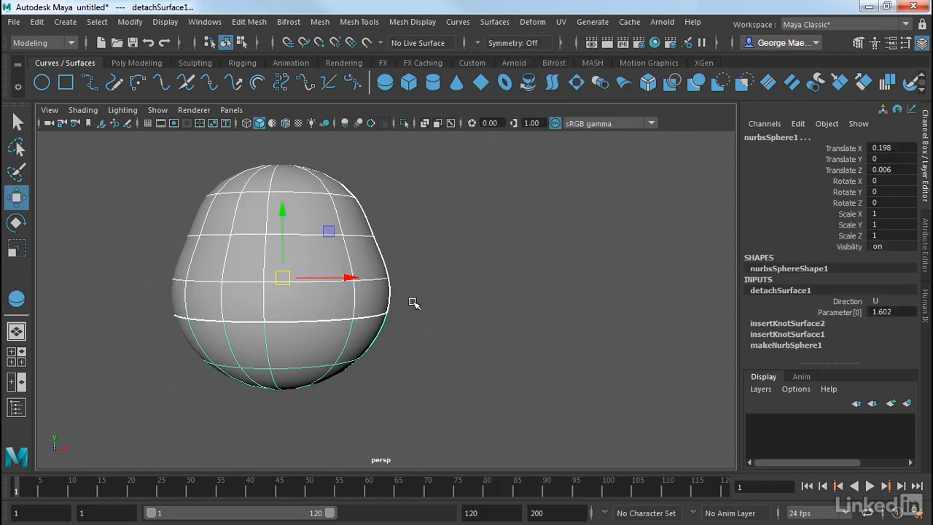
left_click(332, 344)
left_click(315, 205)
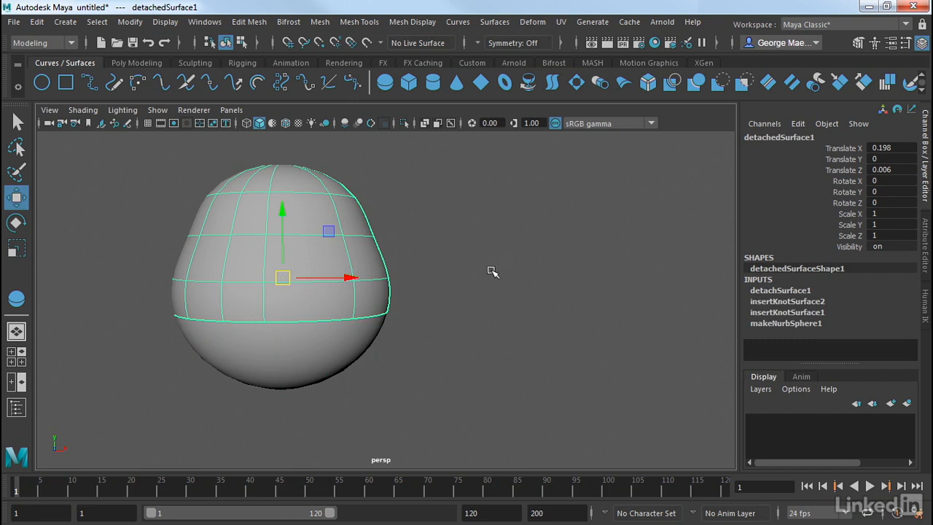
left_click(325, 351)
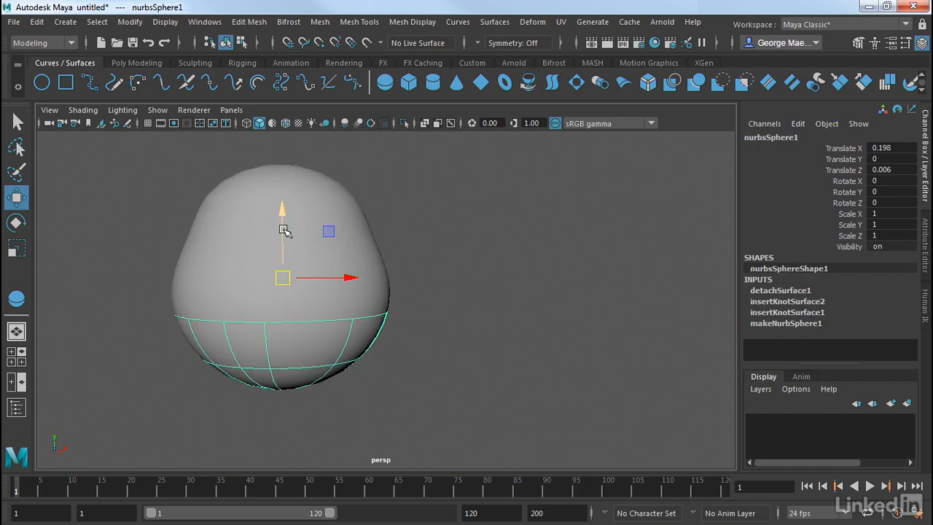
left_click_drag(283, 229, 291, 245)
key("ctrl+z")
Step: Try raising the upper detached piece along the Y axis, and undo the move
left_click(450, 236)
left_click(334, 216)
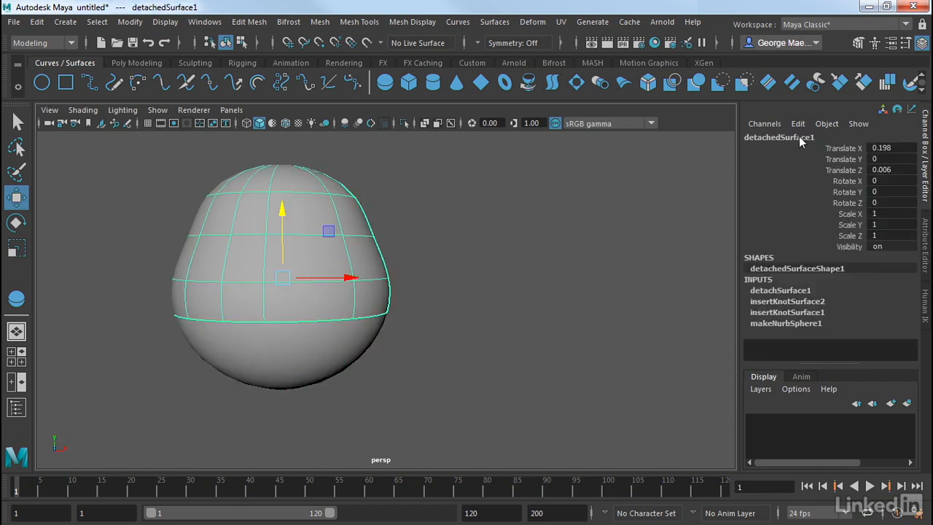
left_click_drag(282, 232, 286, 206)
left_click_drag(446, 255, 452, 277, "alt")
key("ctrl+z")
middle_click_drag(454, 279, 494, 285, "alt")
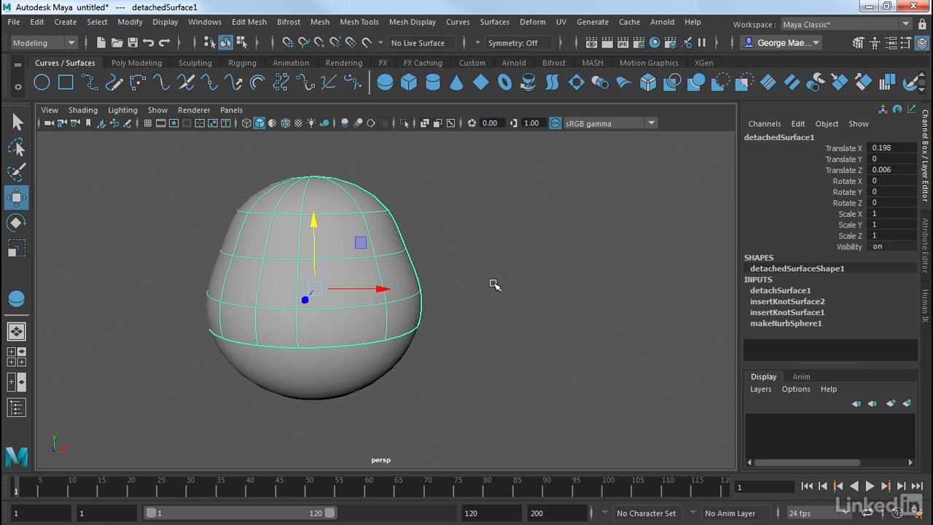
Step: Attach the lower detached piece and the upper detached piece into a single surface
left_click(502, 327)
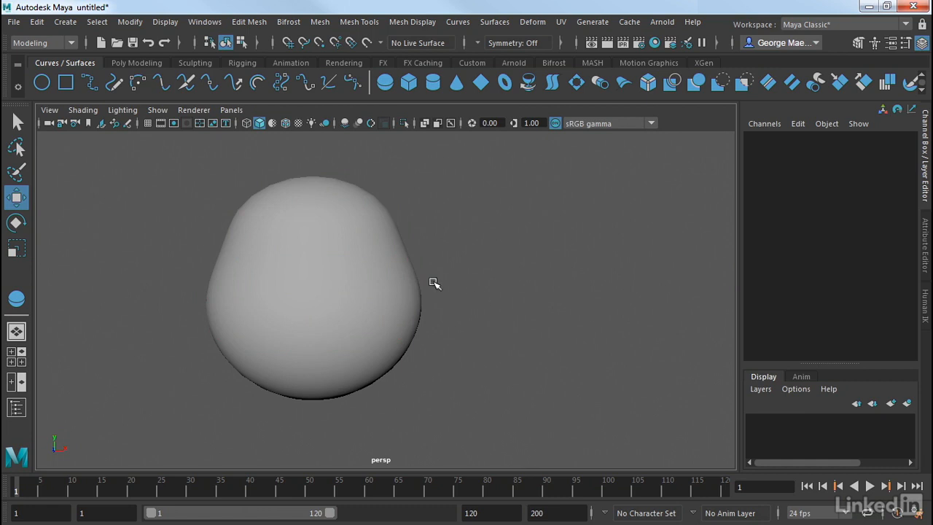
left_click(284, 378)
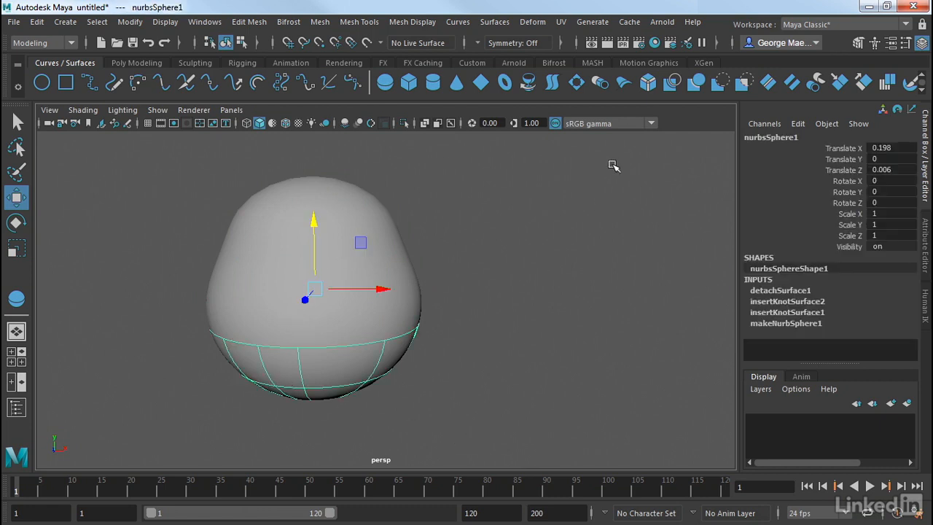
left_click(340, 194)
key("alt")
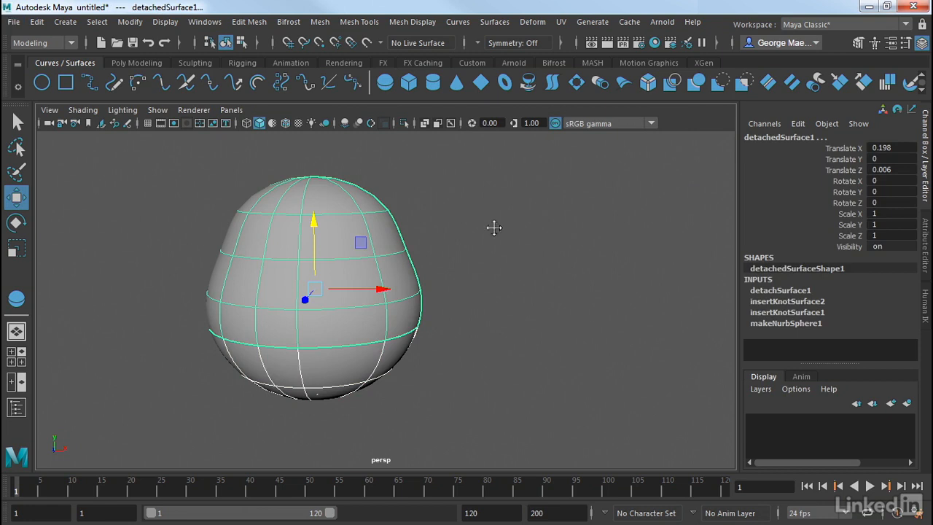
middle_click_drag(495, 230, 577, 227, "alt")
left_click(494, 22)
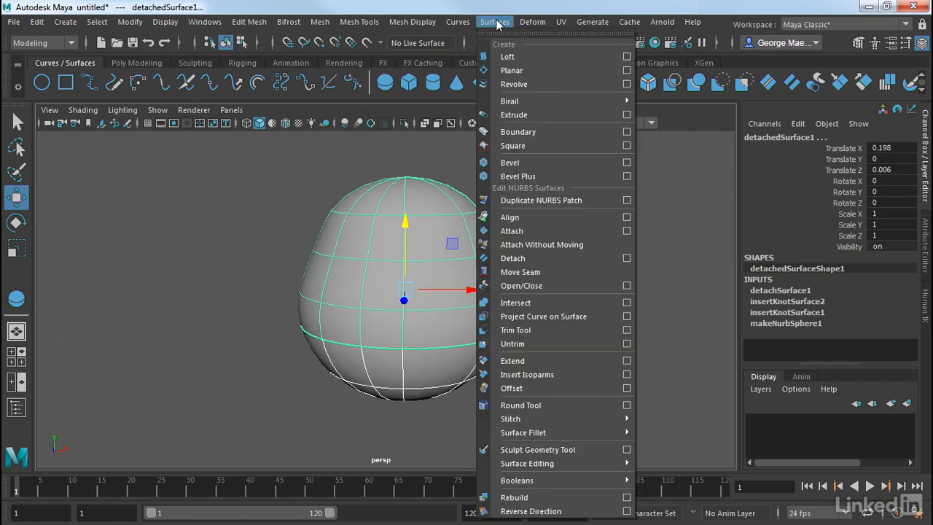
left_click(522, 233)
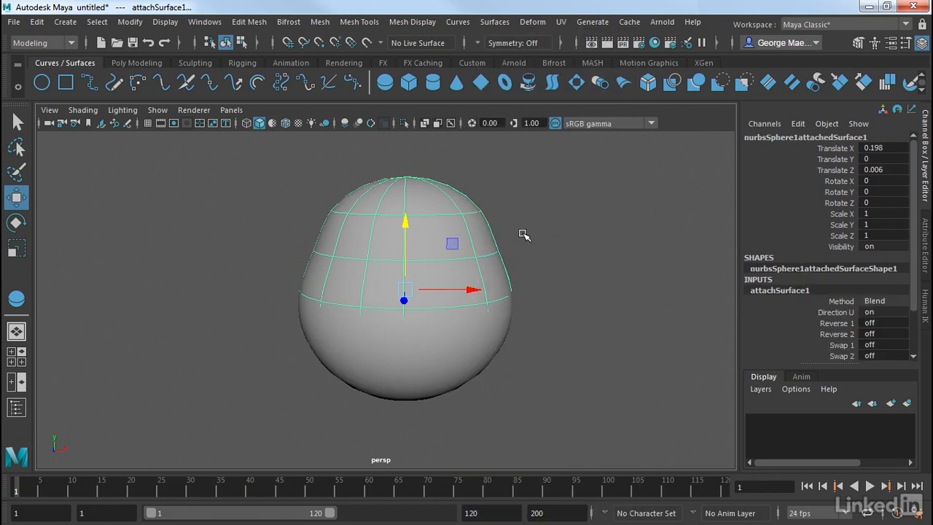
Step: Move the new attached surface along the X axis to -15.771, beside the two original pieces
left_click(541, 239)
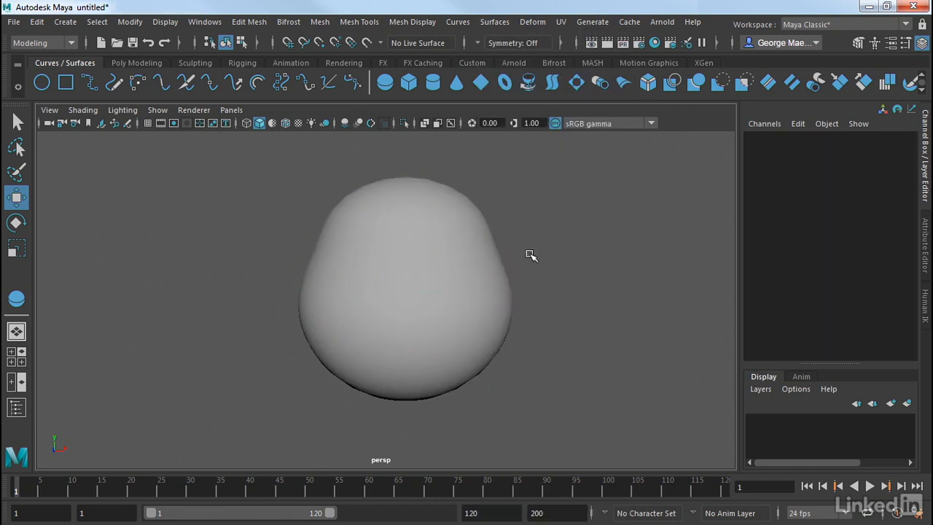
left_click(477, 246)
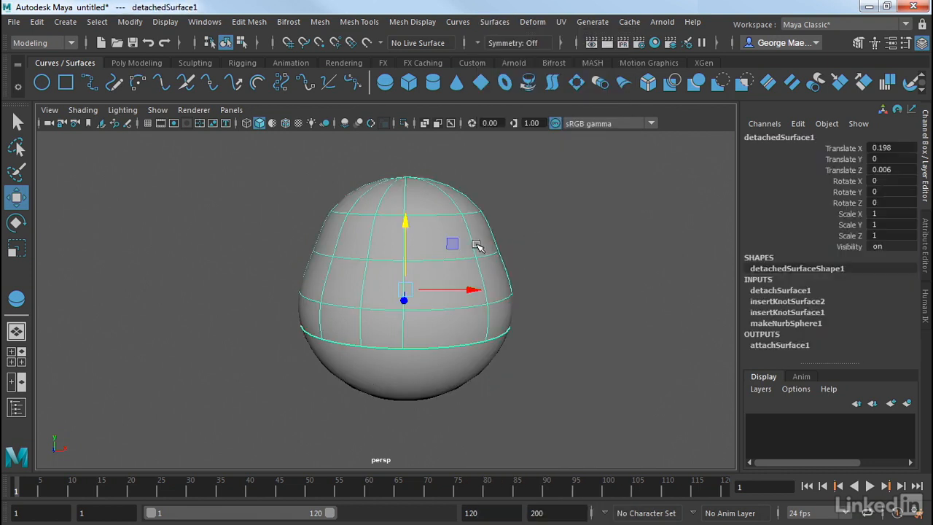
left_click(476, 375)
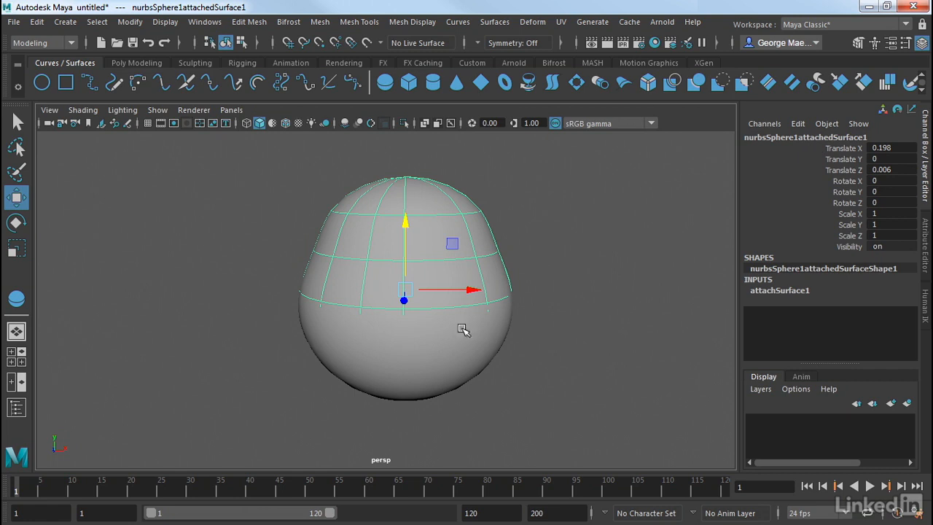
left_click_drag(474, 290, 213, 280)
left_click_drag(255, 253, 374, 244, "alt")
Step: Raise the original upper piece to open a gap above the lower piece, and try shifting the lower piece in the XY plane
left_click(484, 260)
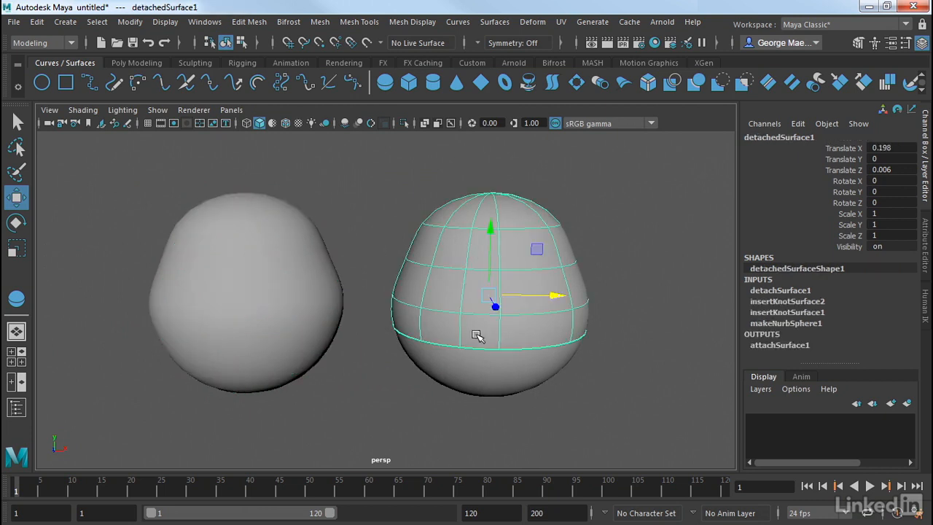
left_click(474, 364)
left_click(241, 240)
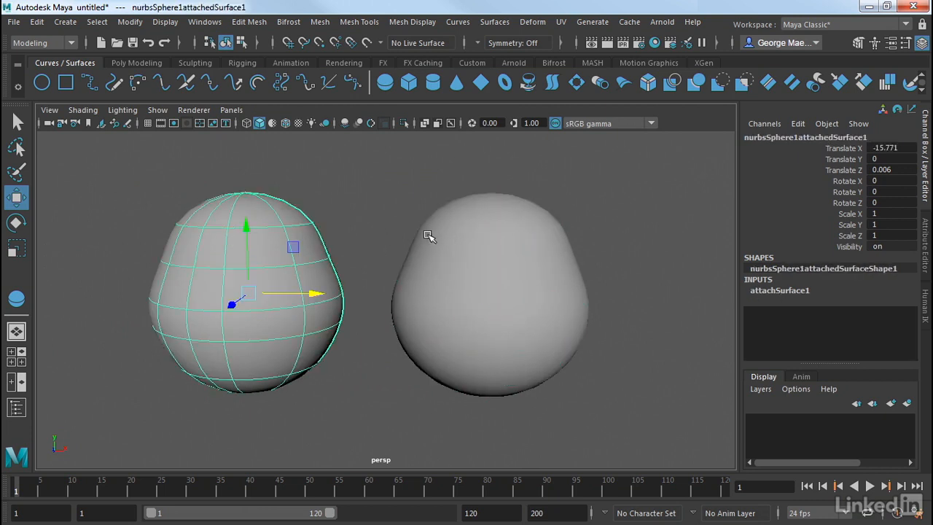
left_click(477, 242)
left_click_drag(491, 246, 525, 245)
left_click(476, 354)
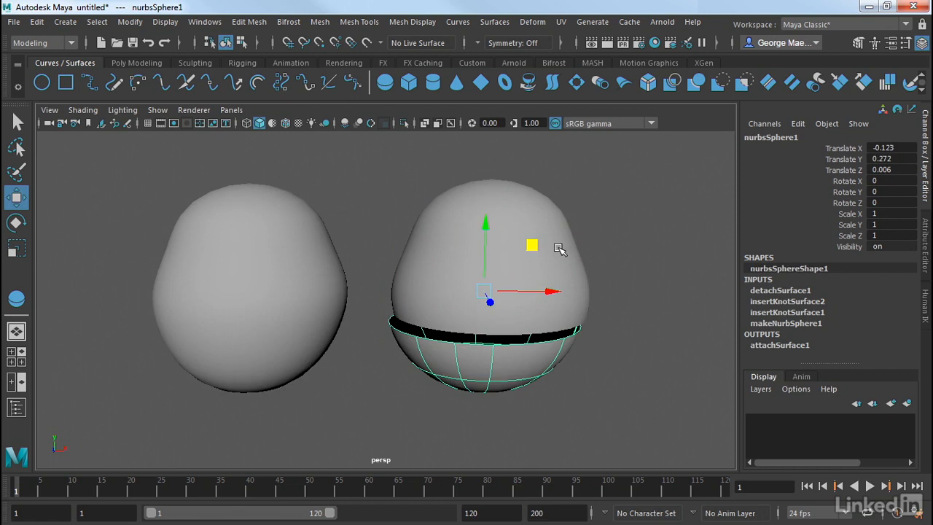
left_click(652, 291)
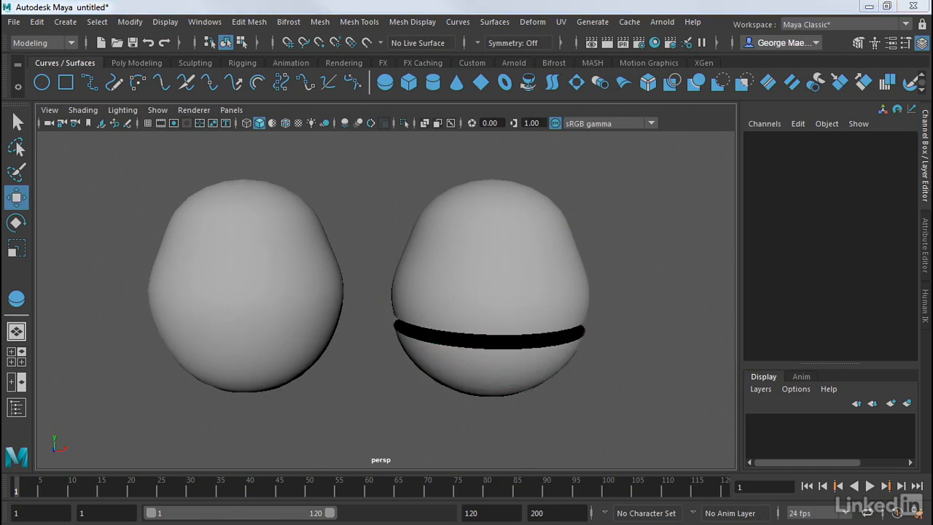